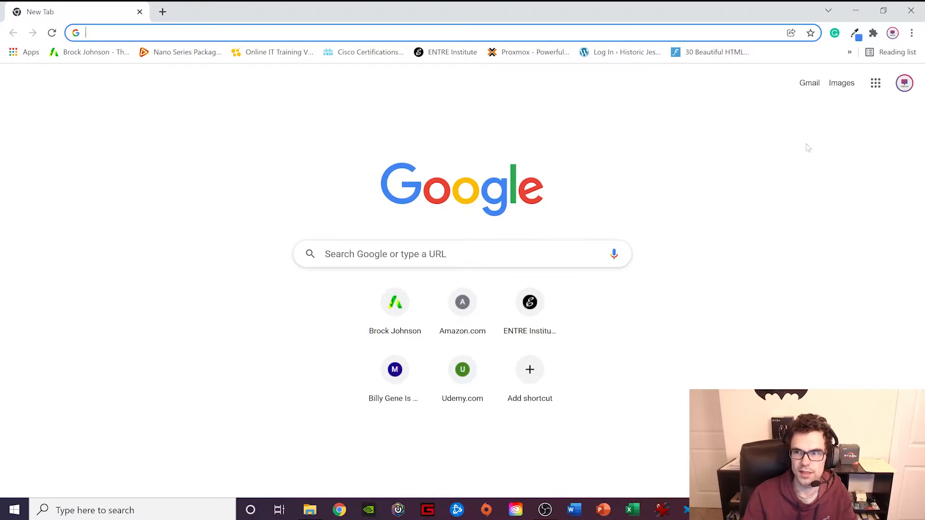
# Step: Open Google Drive on the web and download the Drive for desktop installer
pyautogui.click(880, 92)
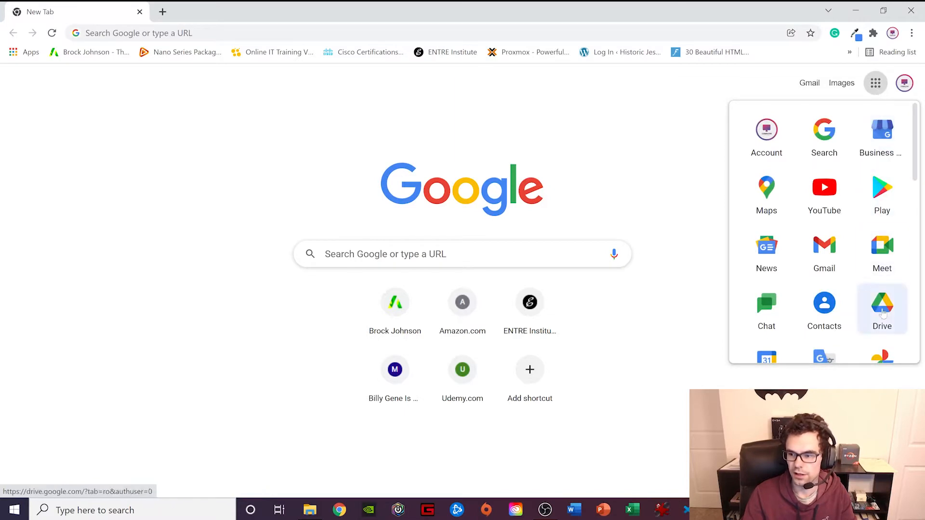
pyautogui.click(883, 313)
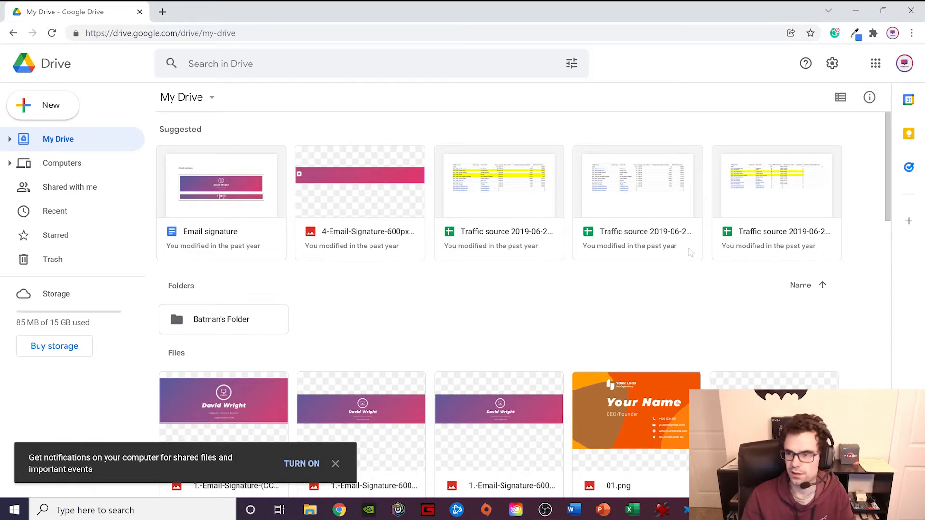
pyautogui.click(832, 63)
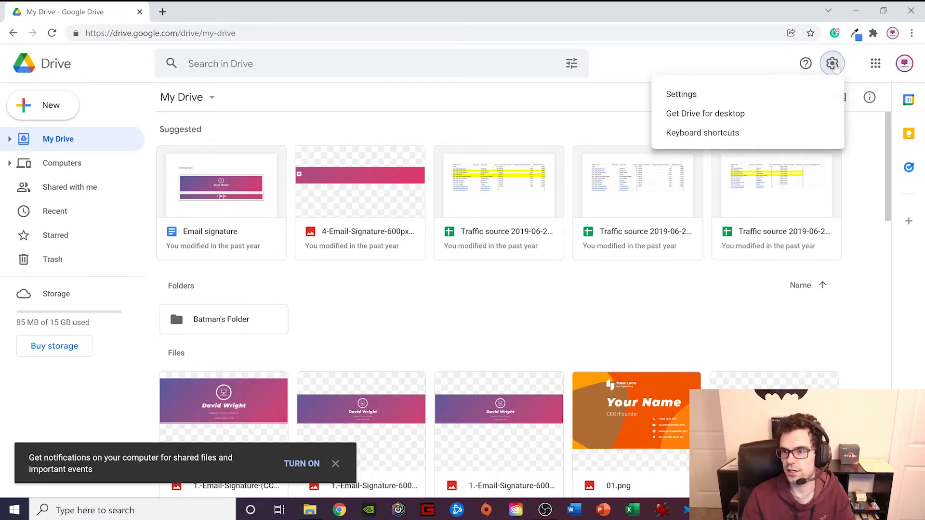
pyautogui.click(729, 120)
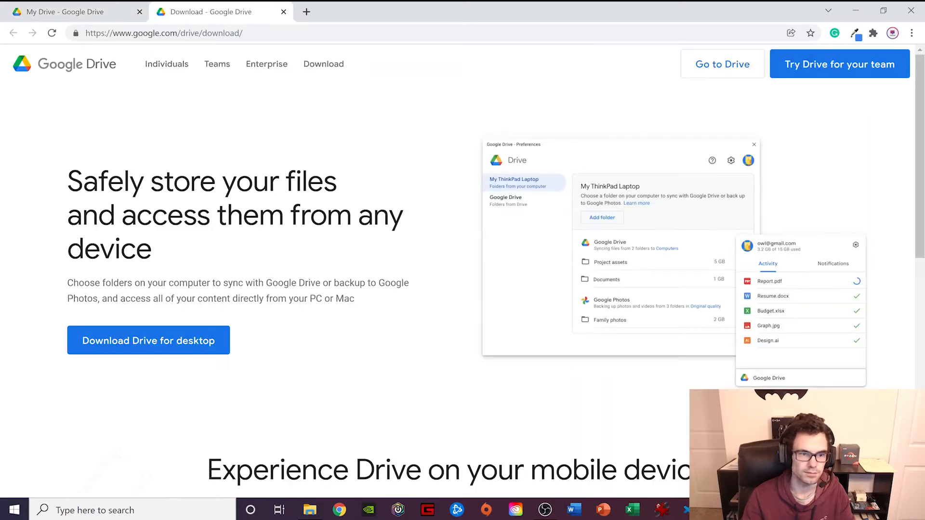
pyautogui.click(178, 341)
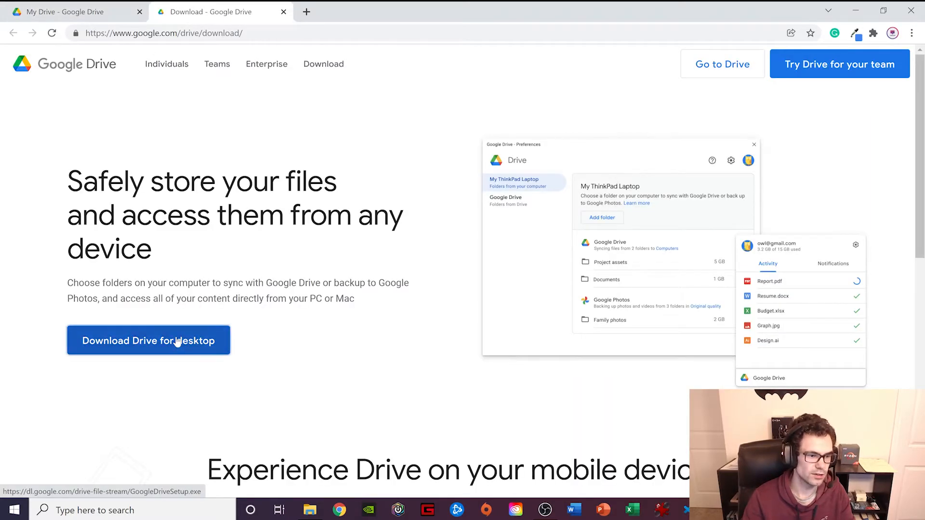
# Step: Run GoogleDriveSetup.exe from the Downloads folder and install Google Drive without shortcuts to Docs, Sheets and Slides
pyautogui.click(309, 511)
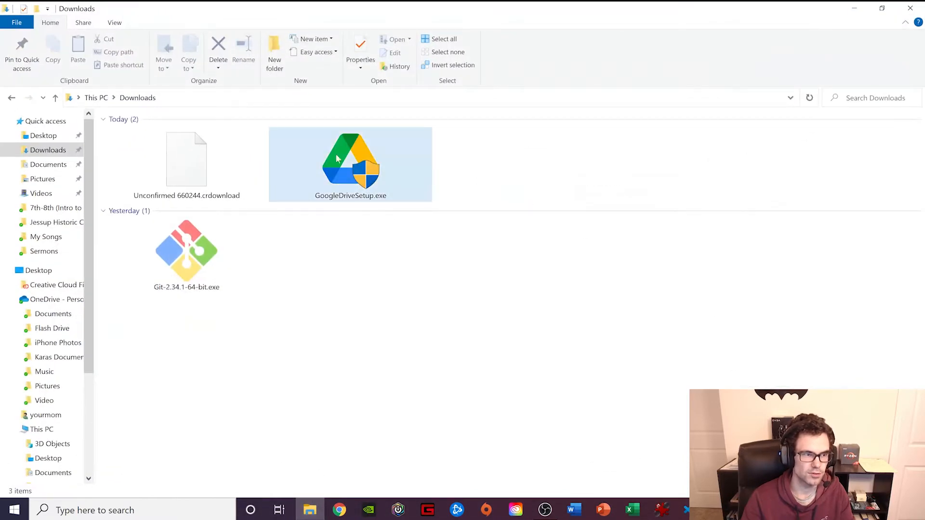
pyautogui.click(357, 172)
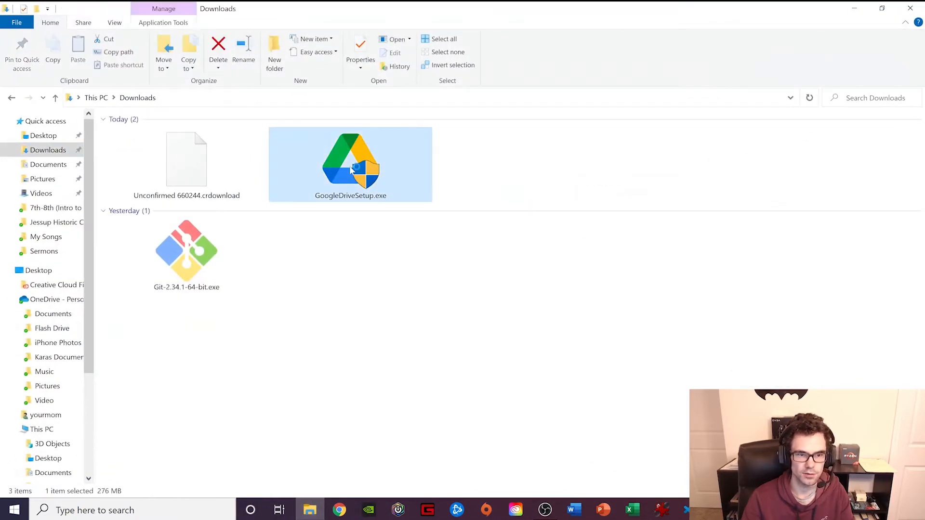
pyautogui.doubleClick(357, 173)
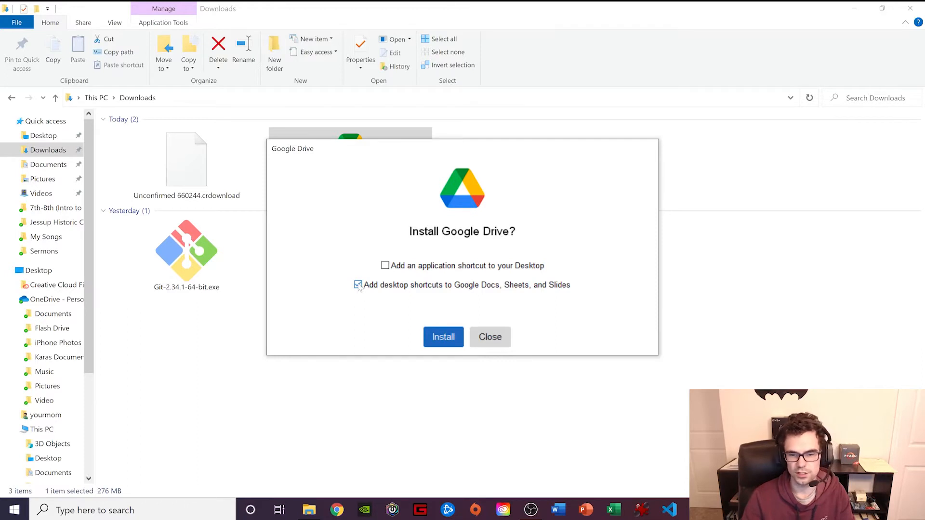
pyautogui.click(358, 286)
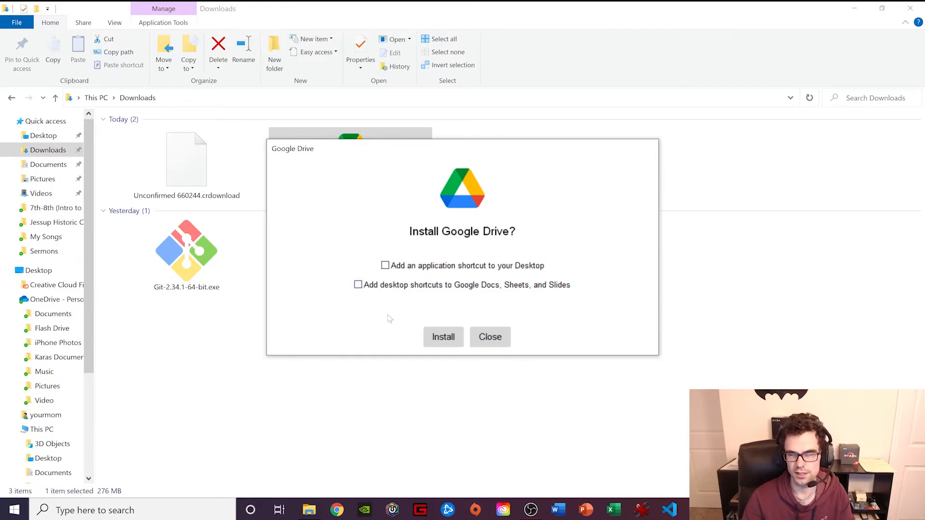
pyautogui.click(443, 339)
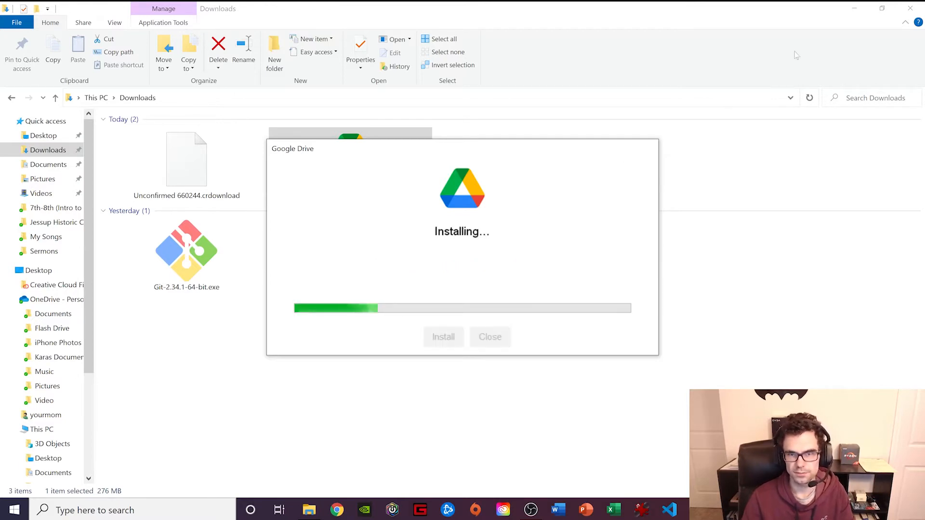
# Step: Minimize the File Explorer and browser windows and close the Google Drive installer once installation finishes
pyautogui.click(855, 9)
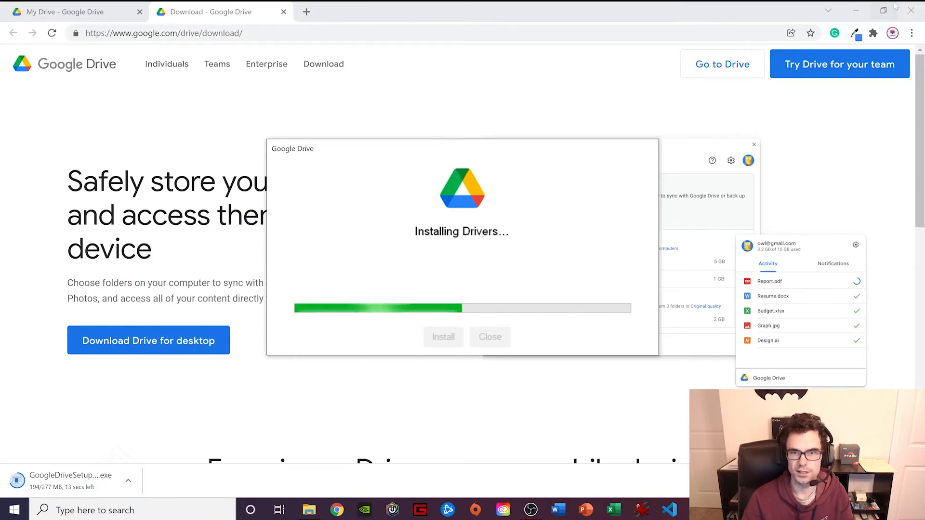
pyautogui.click(855, 9)
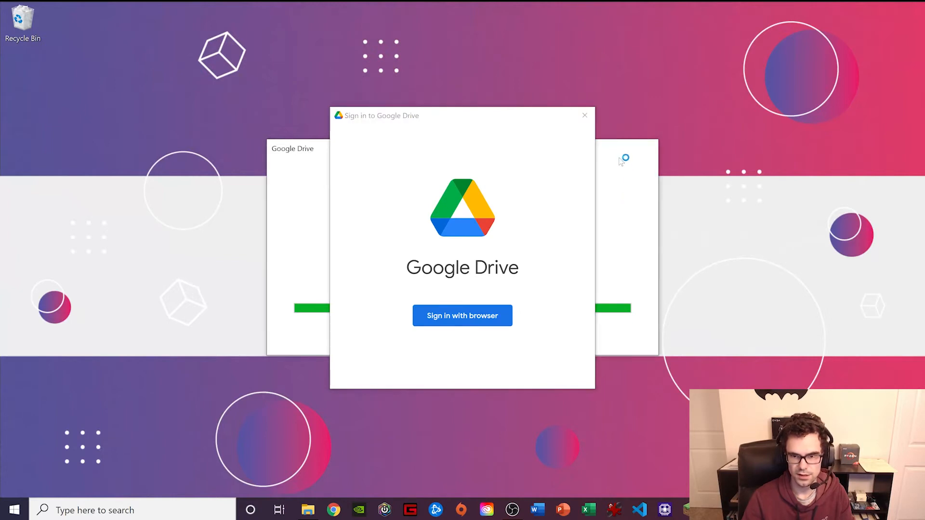
pyautogui.moveTo(622, 161); pyautogui.dragTo(828, 111)
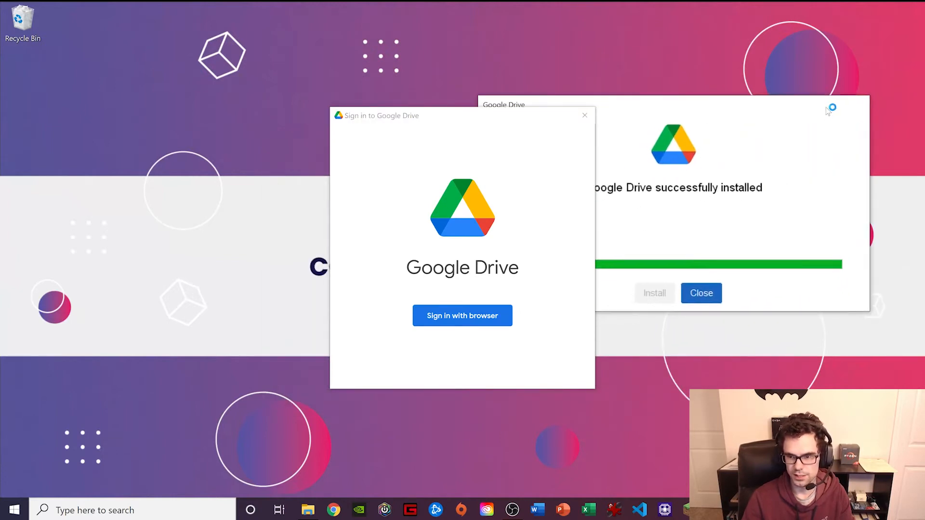
pyautogui.click(702, 293)
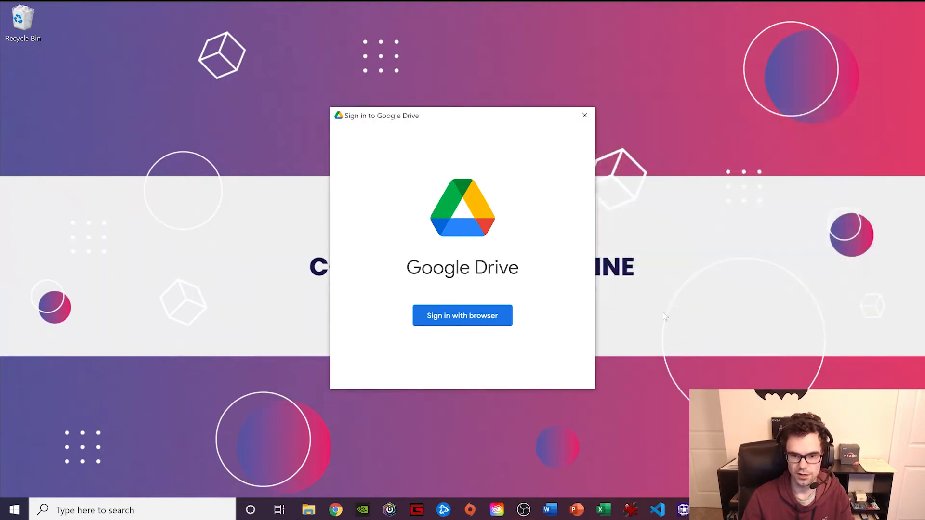
# Step: Sign in to Drive for desktop through the browser with the listed Google account and remove the Application Launcher For Drive extension
pyautogui.click(463, 326)
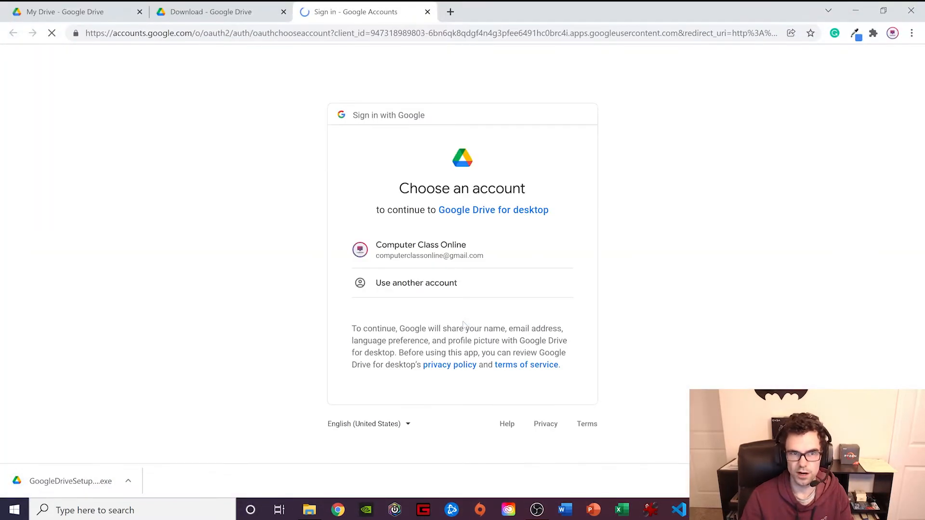
pyautogui.click(468, 257)
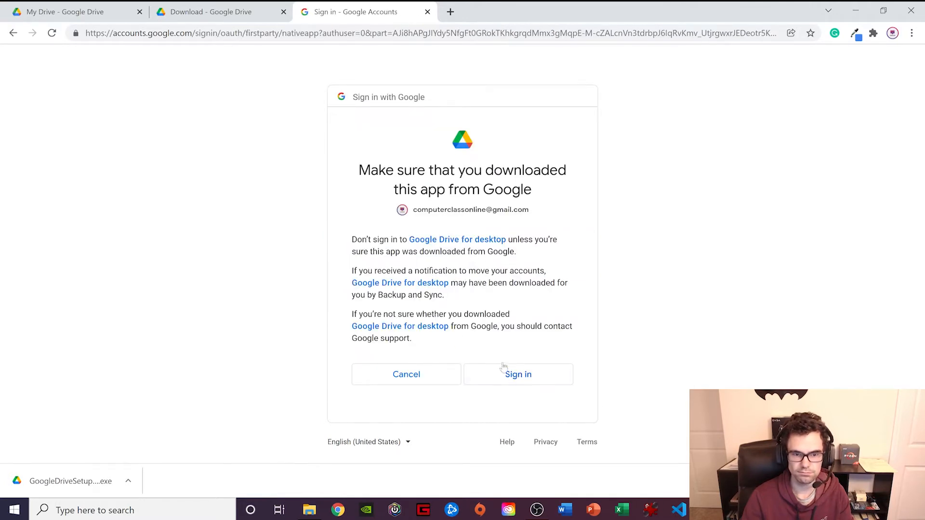
pyautogui.click(509, 372)
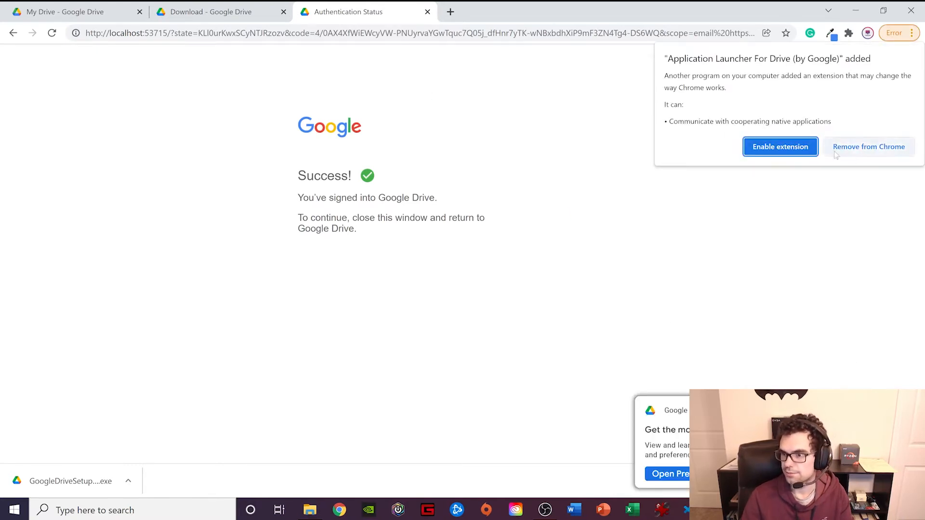
pyautogui.click(867, 148)
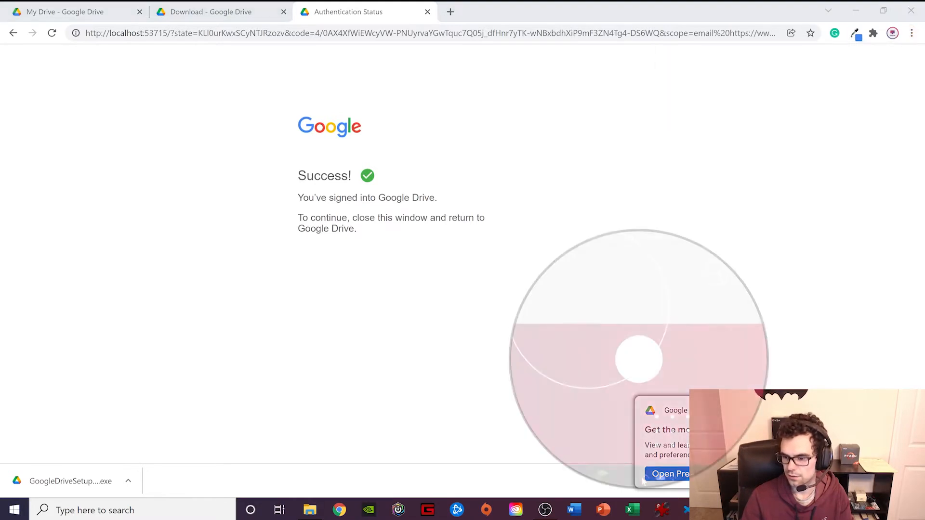
# Step: View the options available in the Drive for desktop status window, and minimize the browser
pyautogui.click(658, 453)
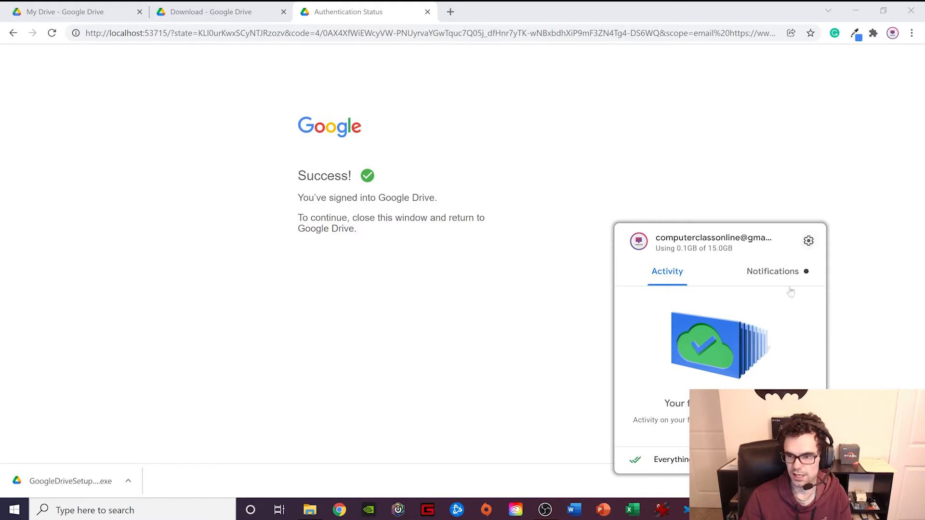
pyautogui.click(808, 241)
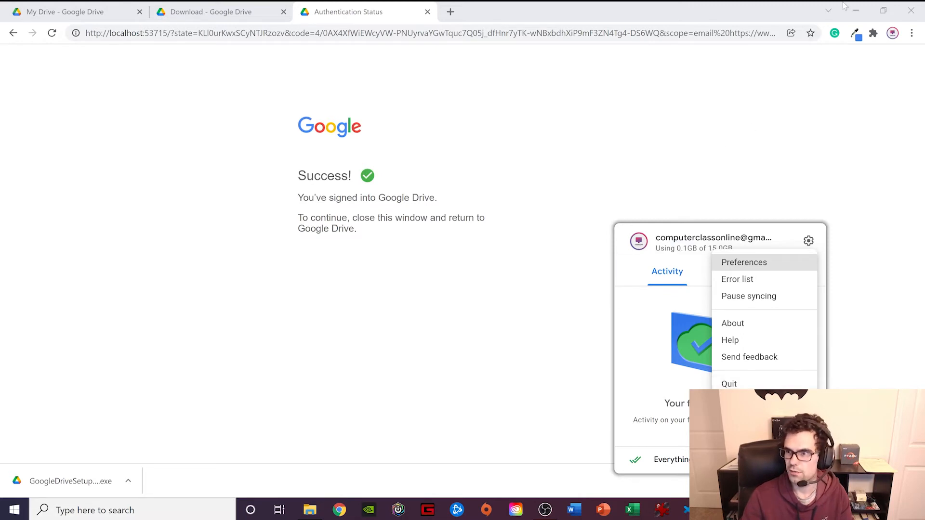
pyautogui.click(847, 8)
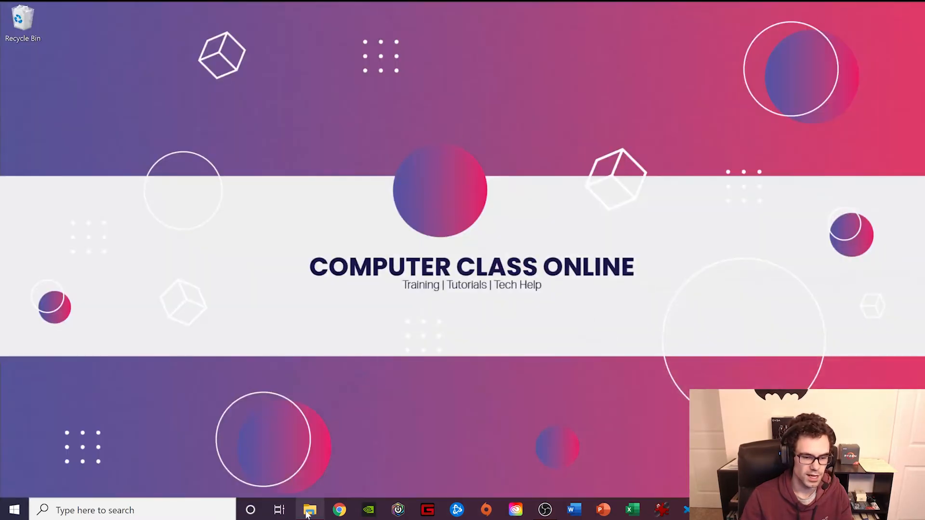
# Step: Widen the navigation pane in File Explorer and open My Drive on Google Drive (G:) to browse its files
pyautogui.click(308, 511)
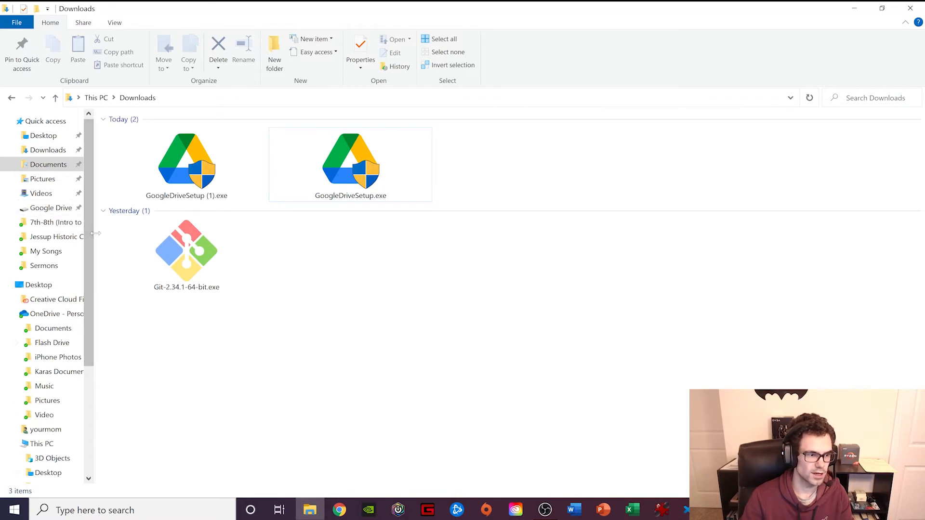
pyautogui.moveTo(94, 237); pyautogui.dragTo(138, 237)
pyautogui.click(59, 212)
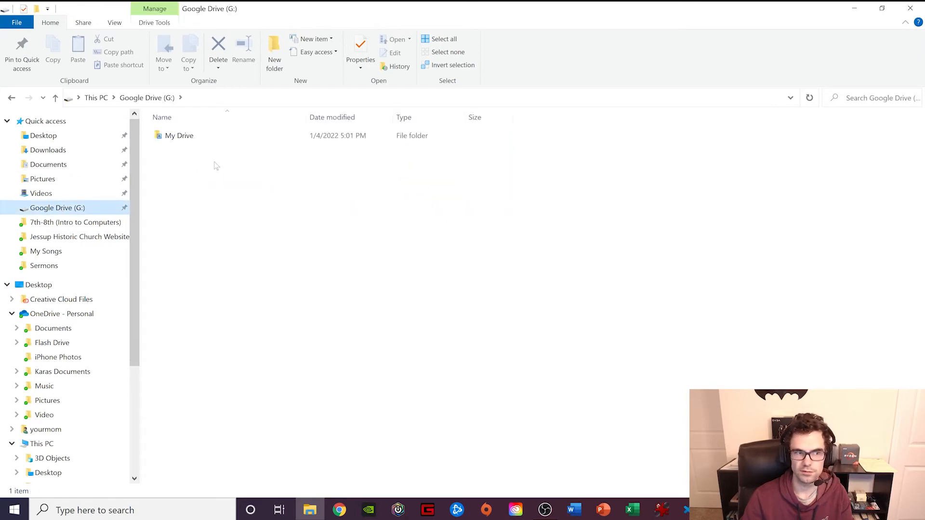
pyautogui.doubleClick(201, 136)
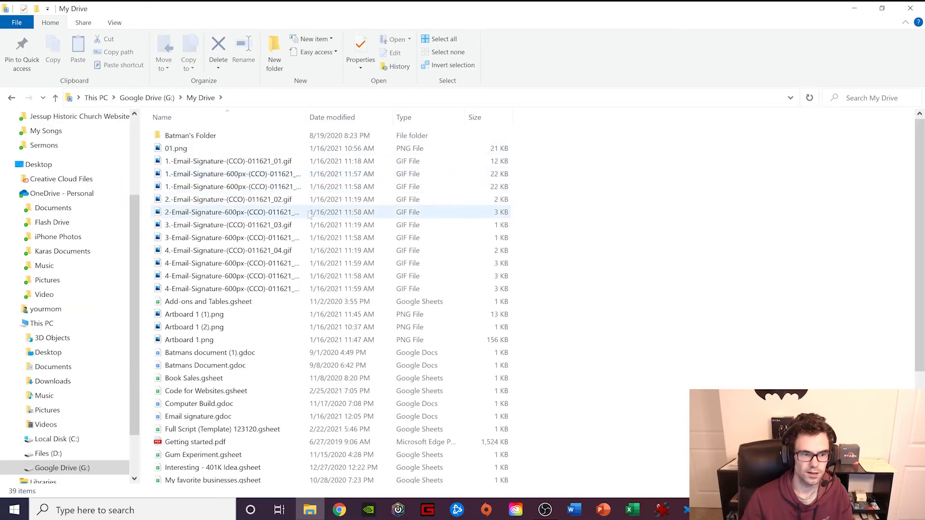
pyautogui.scroll(-3, 308, 216)
pyautogui.scroll(3, 312, 214)
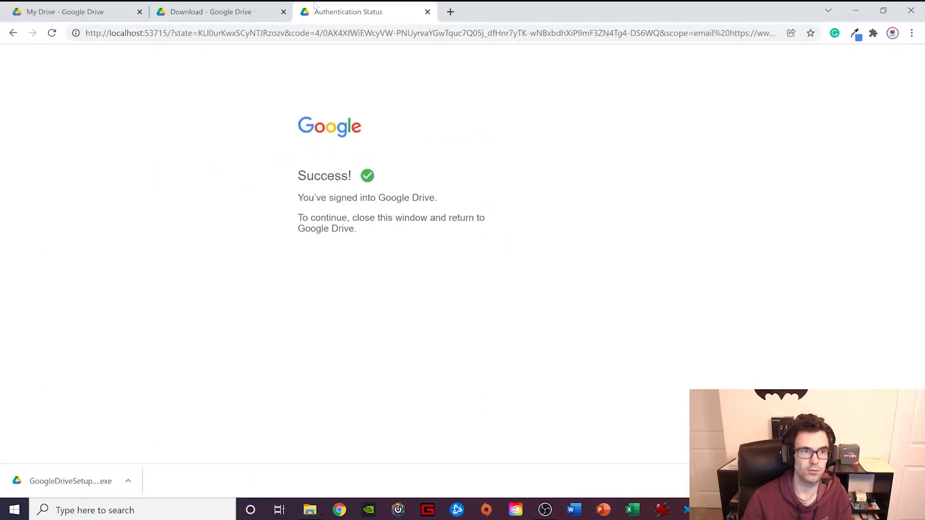
# Step: Look through the My Drive files in the browser to compare them with the File Explorer copy
pyautogui.click(210, 6)
pyautogui.click(77, 11)
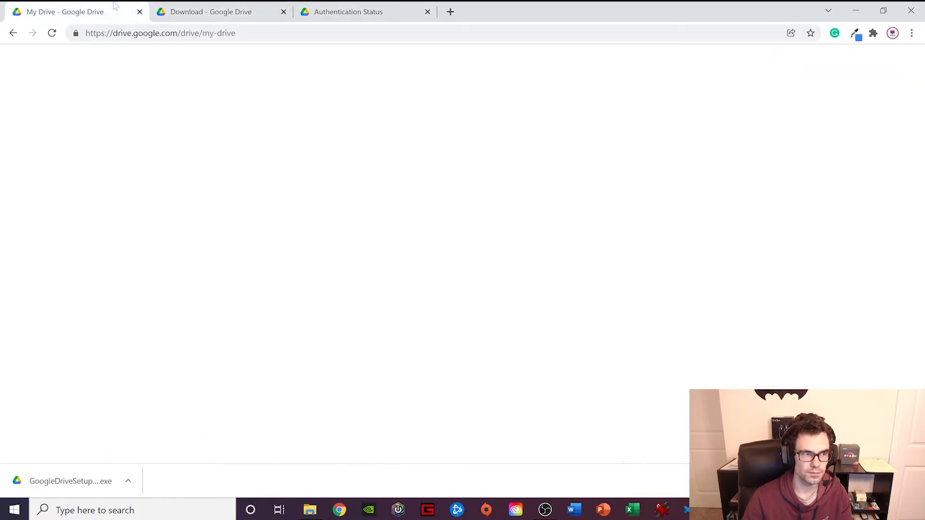
pyautogui.scroll(-3, 456, 306)
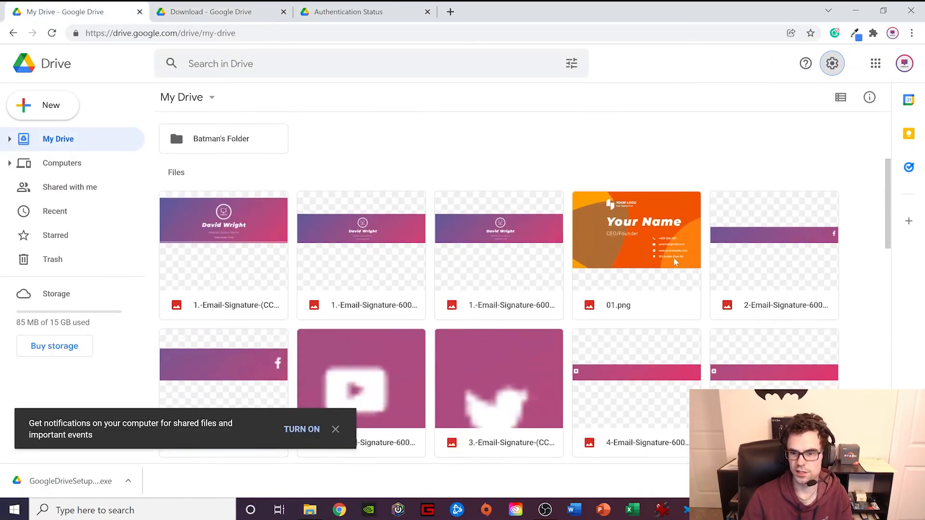
pyautogui.click(855, 10)
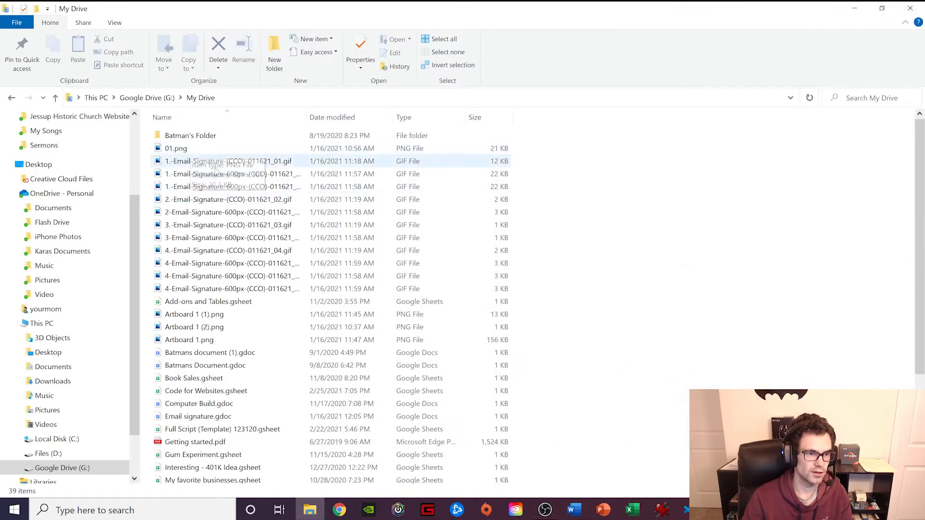
# Step: Widen the Name column of the My Drive folder to fit the full email signature file names
pyautogui.click(223, 163)
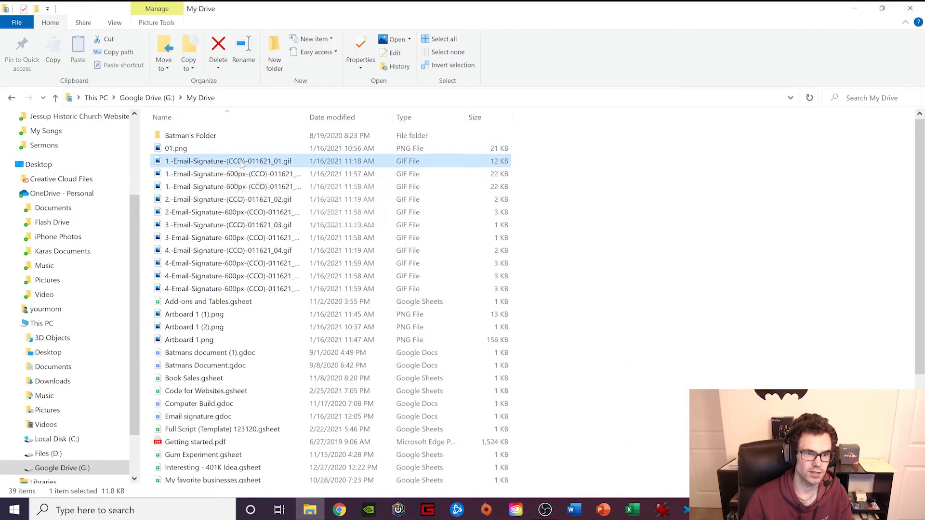
pyautogui.click(229, 175)
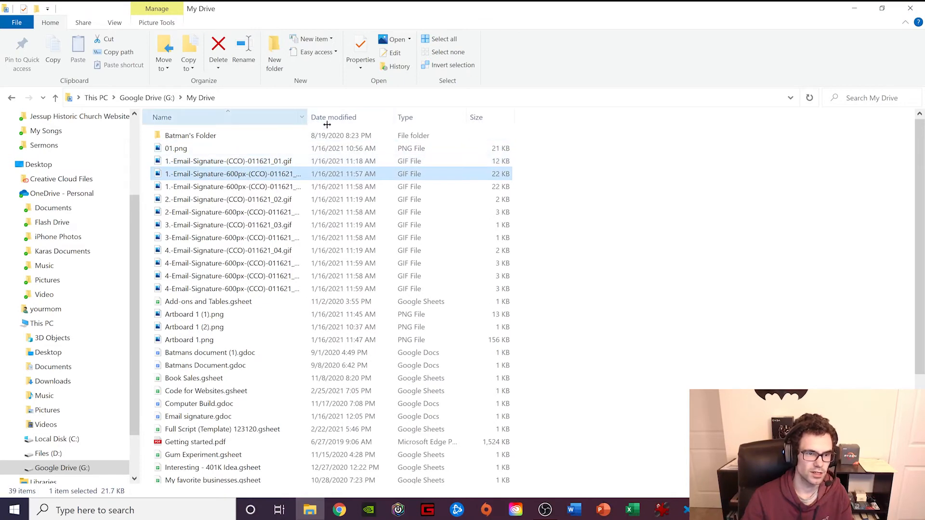
pyautogui.moveTo(307, 120); pyautogui.dragTo(404, 124)
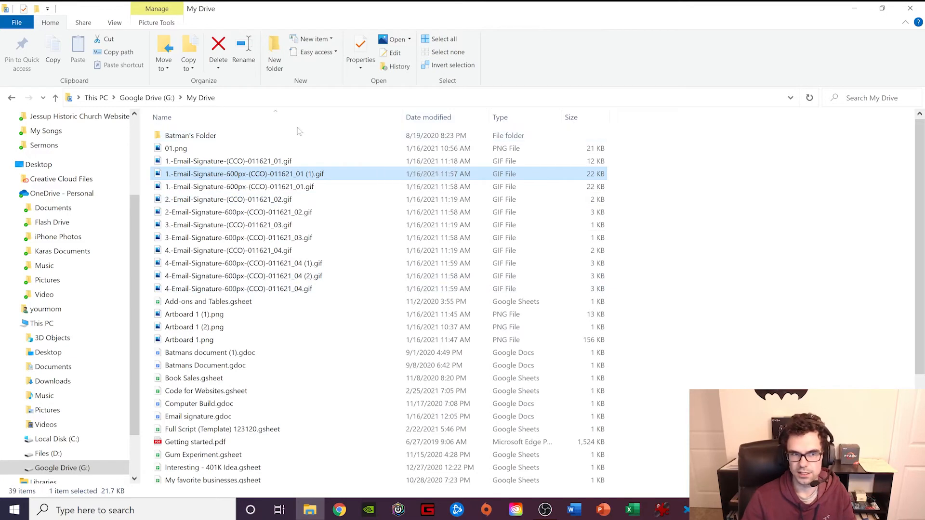
# Step: View the contents of Batman's Folder, return to My Drive, and check the same folder in the web version
pyautogui.click(256, 138)
pyautogui.doubleClick(257, 137)
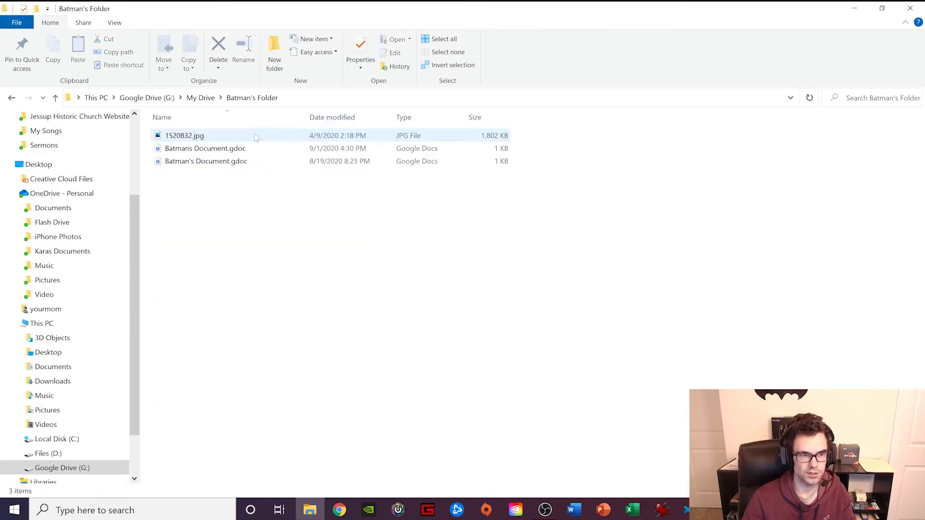
pyautogui.click(13, 100)
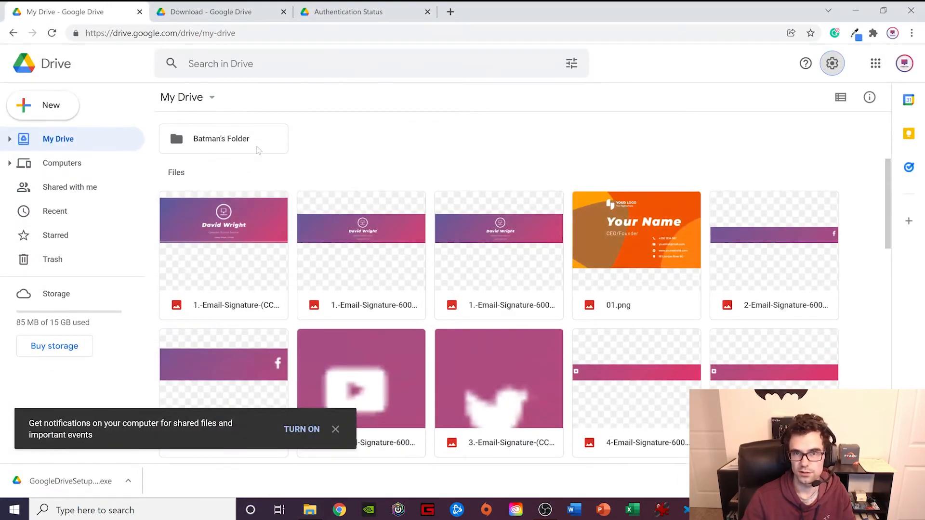
pyautogui.click(863, 7)
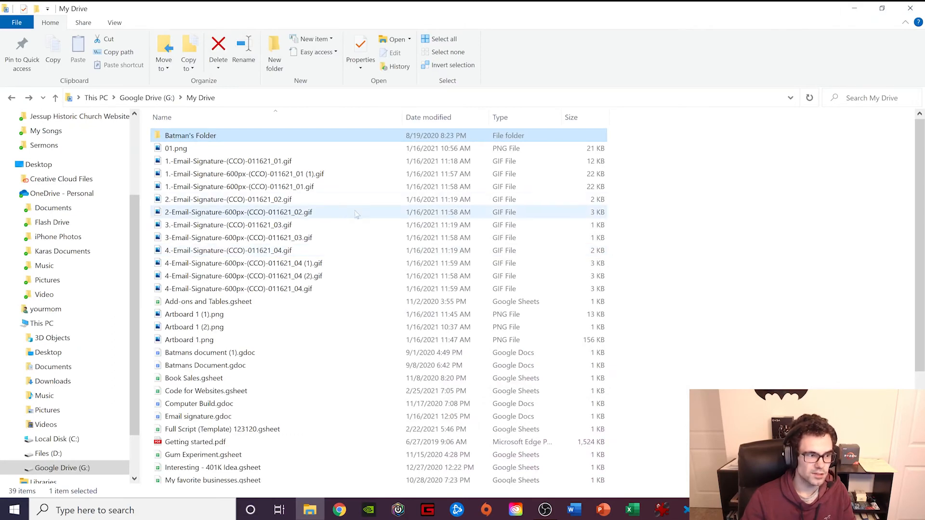
# Step: Open the Documents folder from Quick access and view the location settings in its properties
pyautogui.click(87, 168)
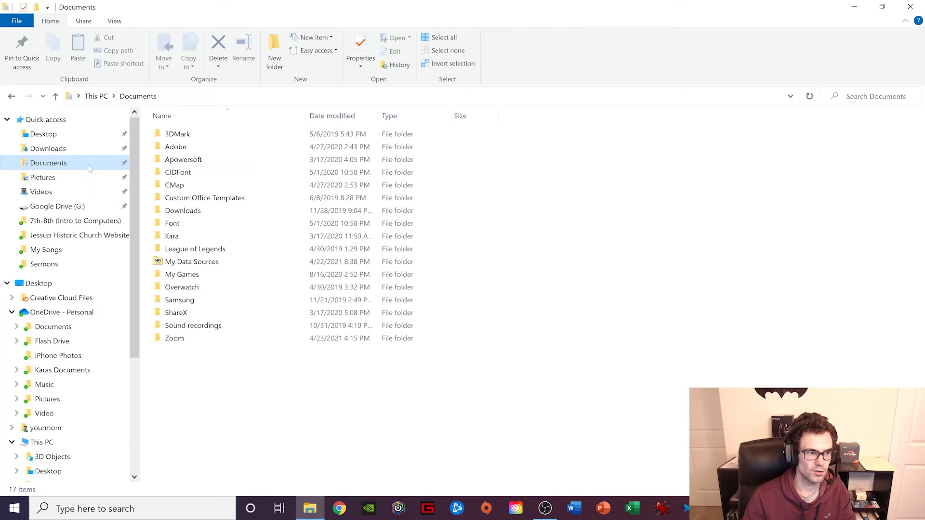
pyautogui.rightClick(88, 164)
pyautogui.click(219, 427)
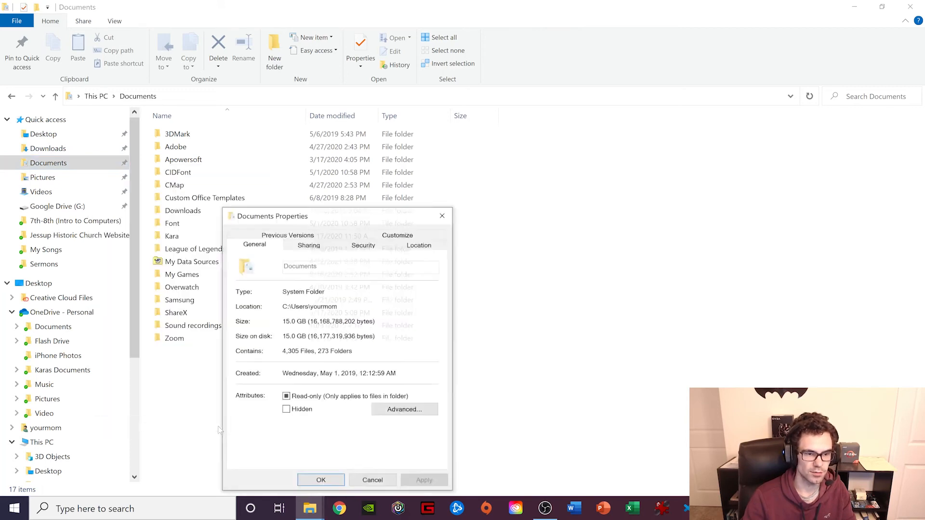
pyautogui.click(420, 244)
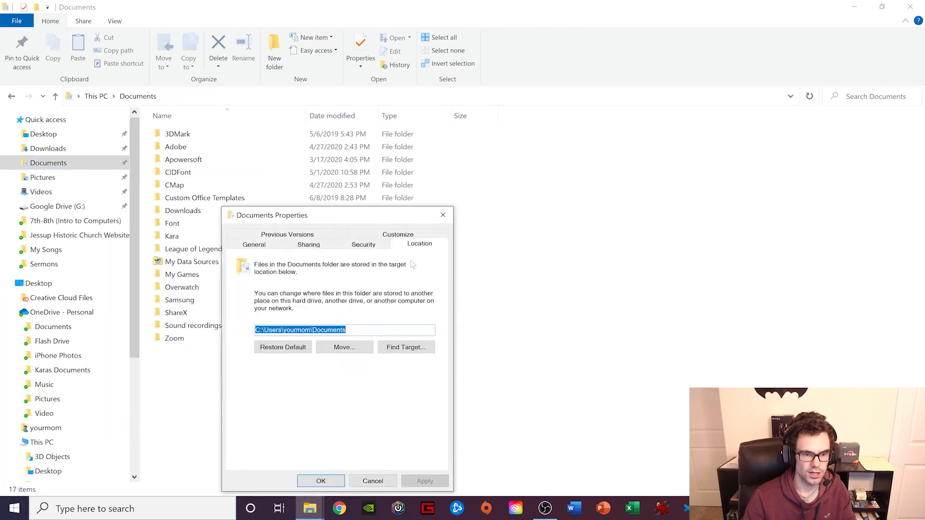
# Step: Start moving the Documents folder's storage location and pick Google Drive (G:) as the destination
pyautogui.click(347, 351)
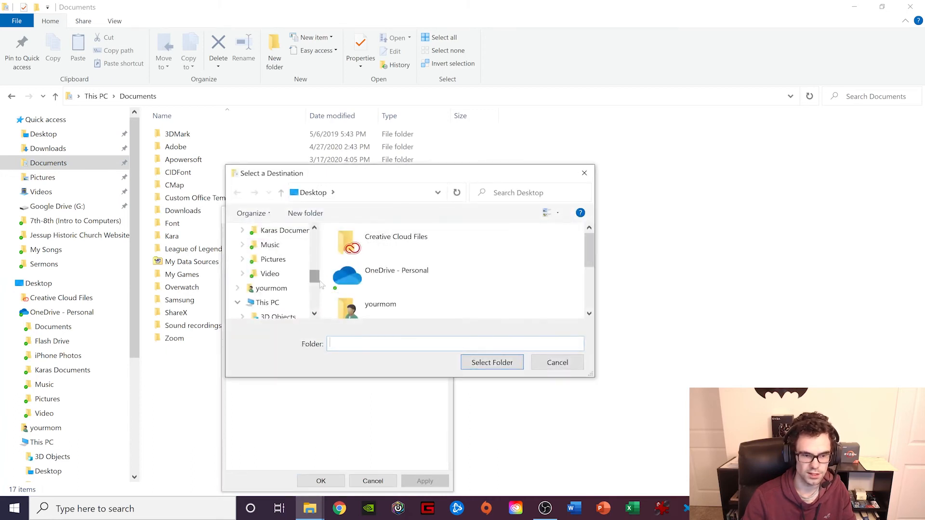
pyautogui.scroll(6, 317, 284)
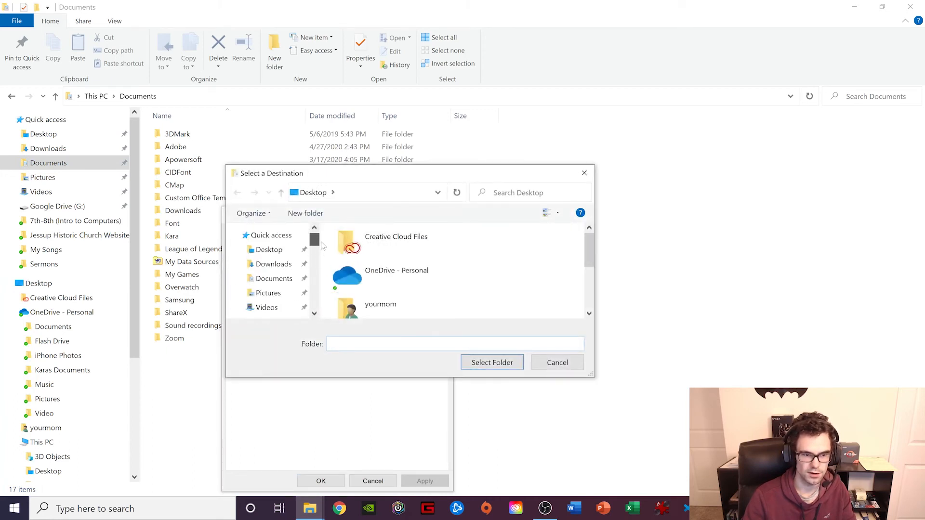
pyautogui.scroll(-2, 289, 279)
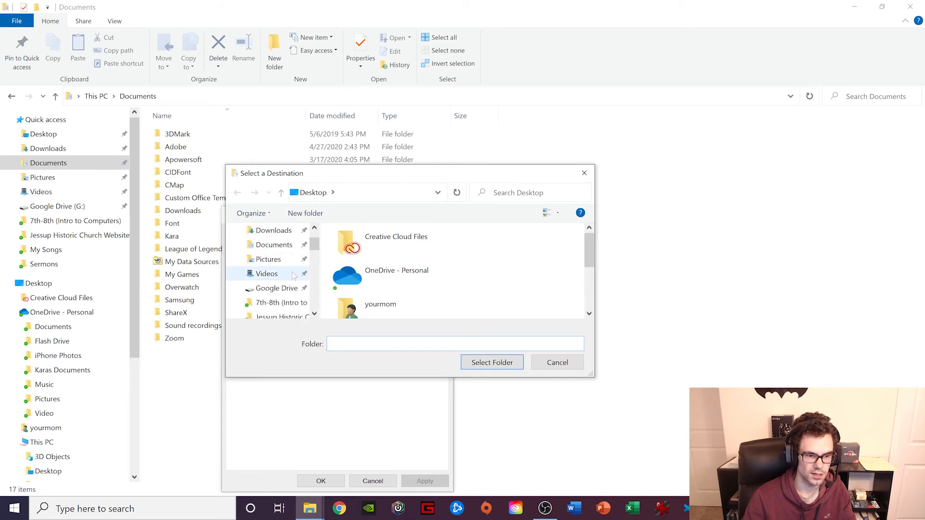
pyautogui.click(286, 292)
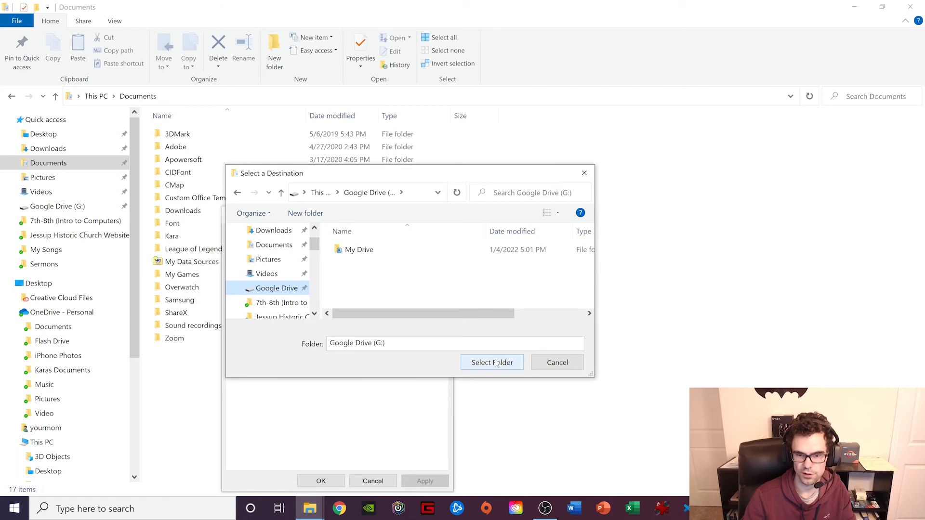
# Step: Dismiss the destination selection and the Documents properties without moving the folder, and close File Explorer
pyautogui.click(584, 173)
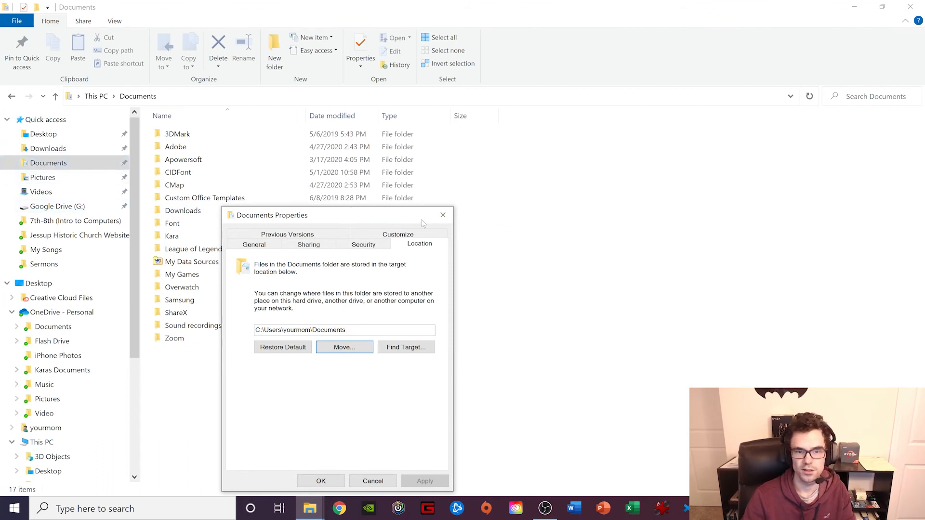
pyautogui.click(443, 215)
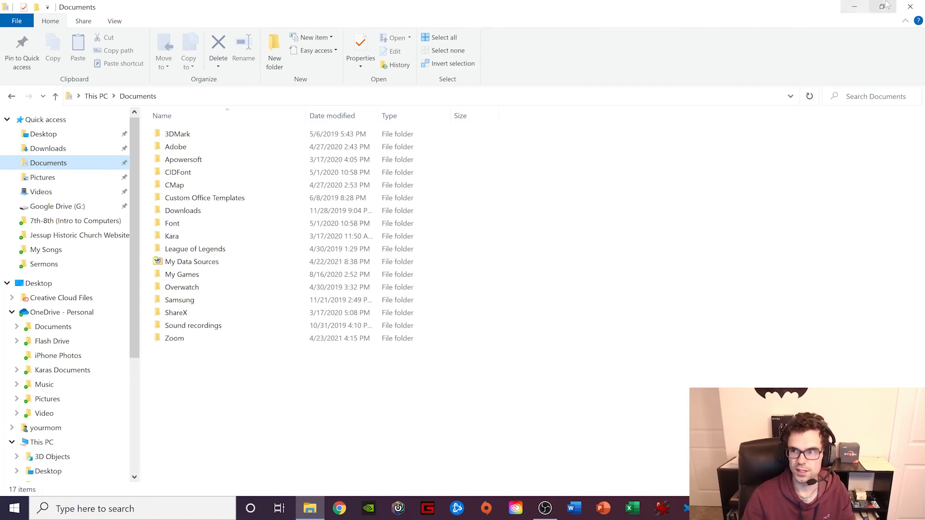
pyautogui.click(910, 7)
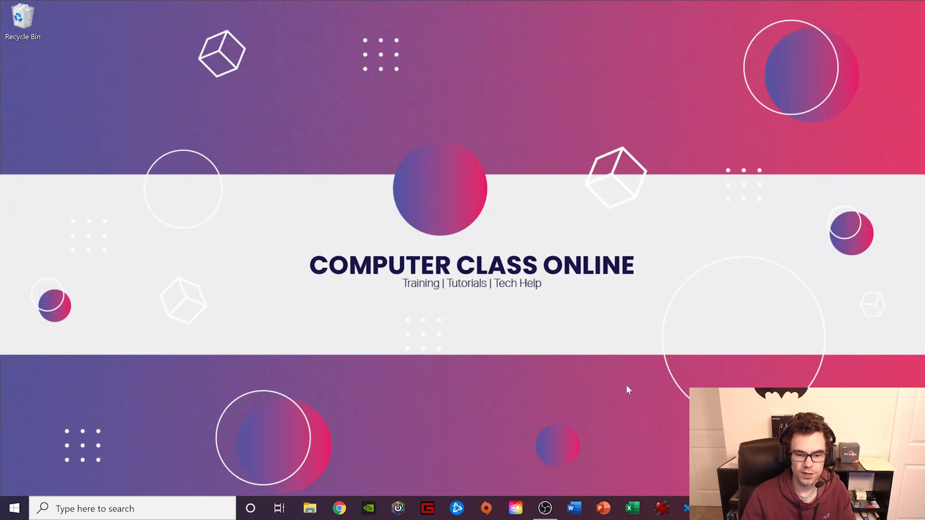